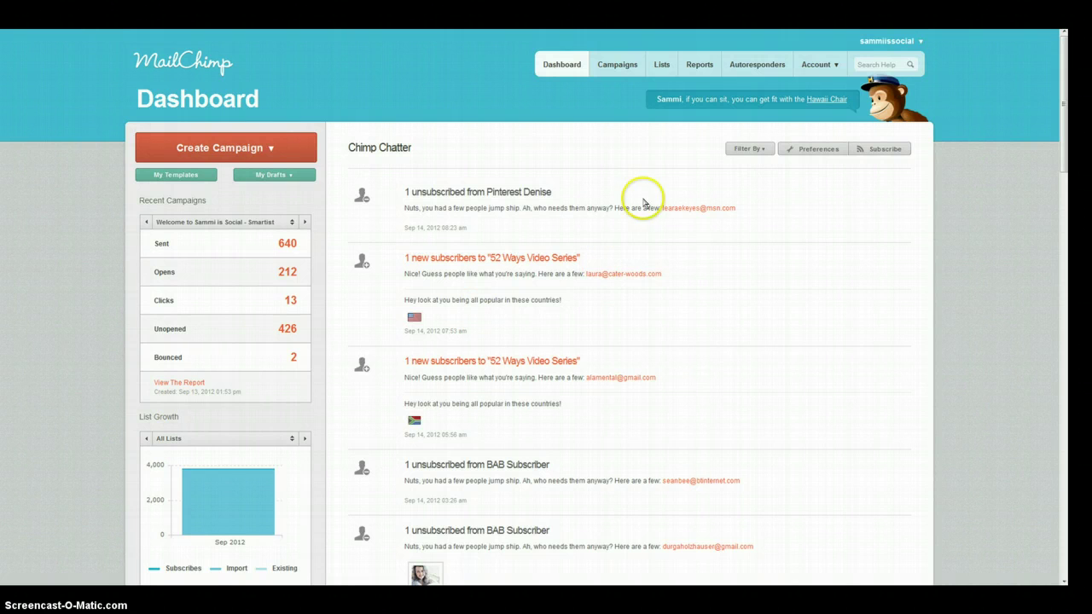
Open the 52 Ways Video Series list from the account's mailing lists.
{"action": "left_click", "coordinate": [663, 64]}
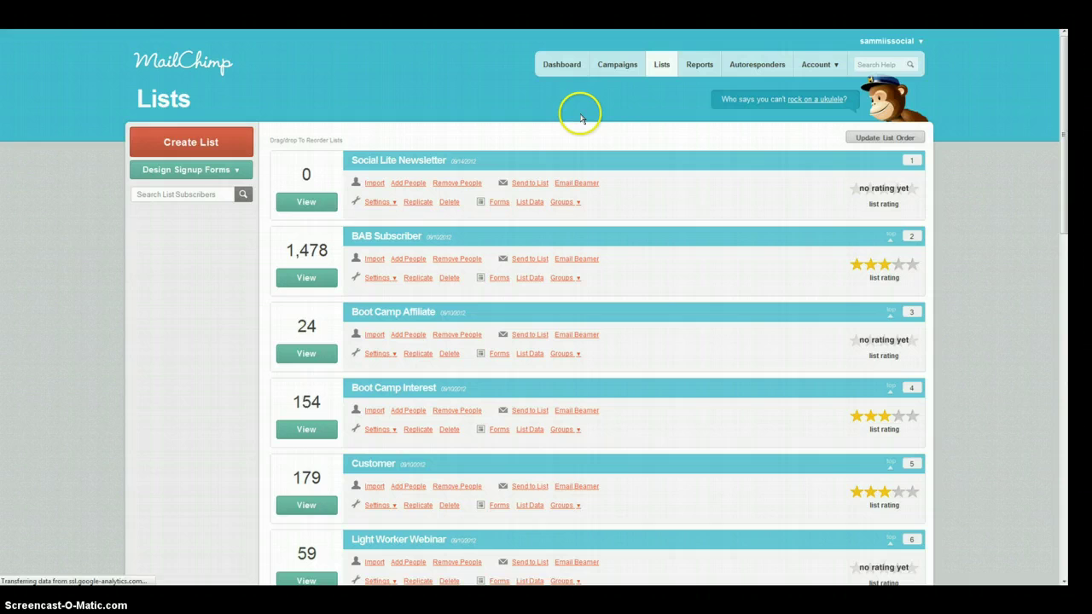
{"action": "scroll", "coordinate": [447, 314], "scroll_direction": "down", "scroll_amount": 9}
{"action": "scroll", "coordinate": [445, 318], "scroll_direction": "down", "scroll_amount": 1}
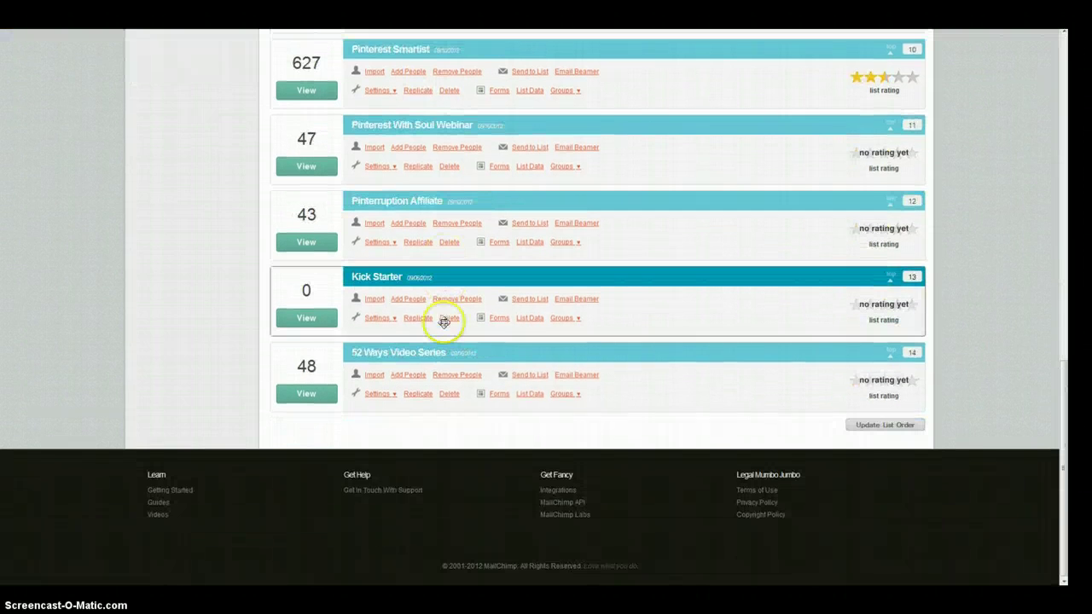
{"action": "left_click", "coordinate": [320, 412]}
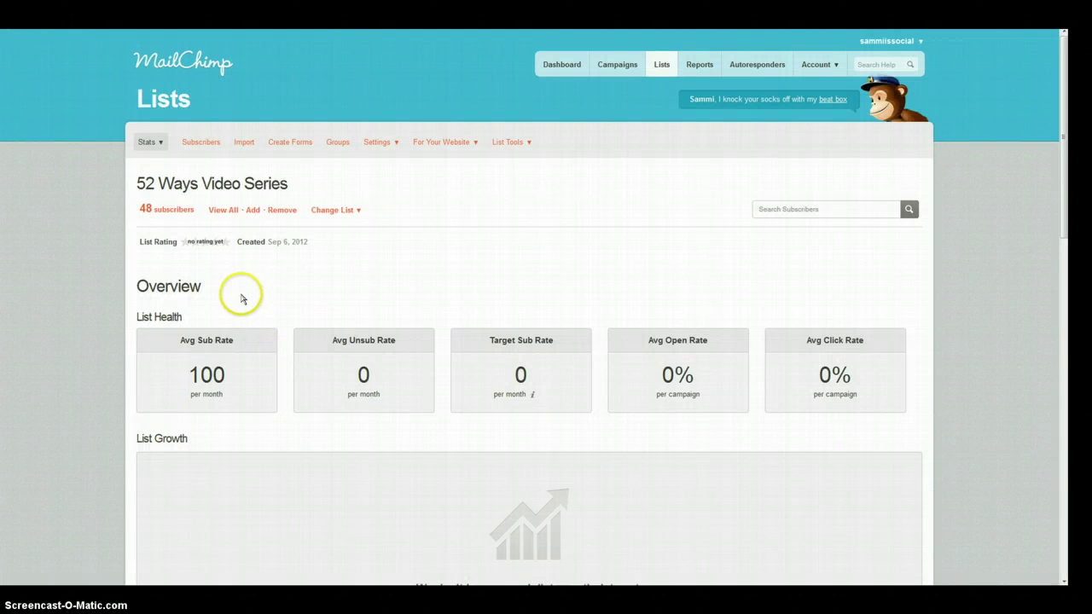
Export the subscribers of the 52 Ways Video Series list and copy the email addresses from column A of the spreadsheet.
{"action": "left_click", "coordinate": [173, 213]}
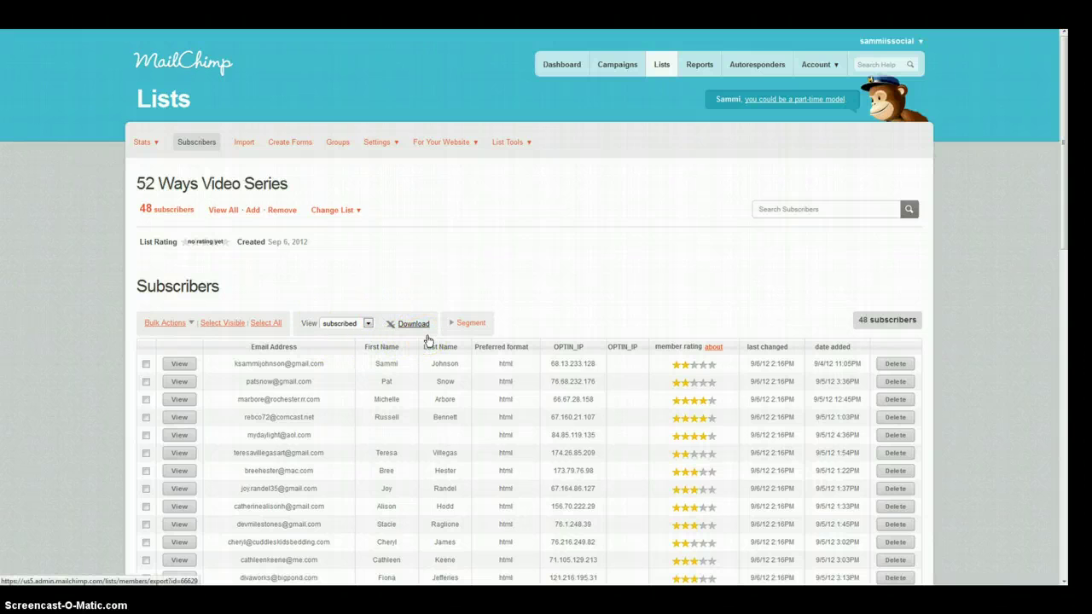
{"action": "left_click", "coordinate": [416, 326]}
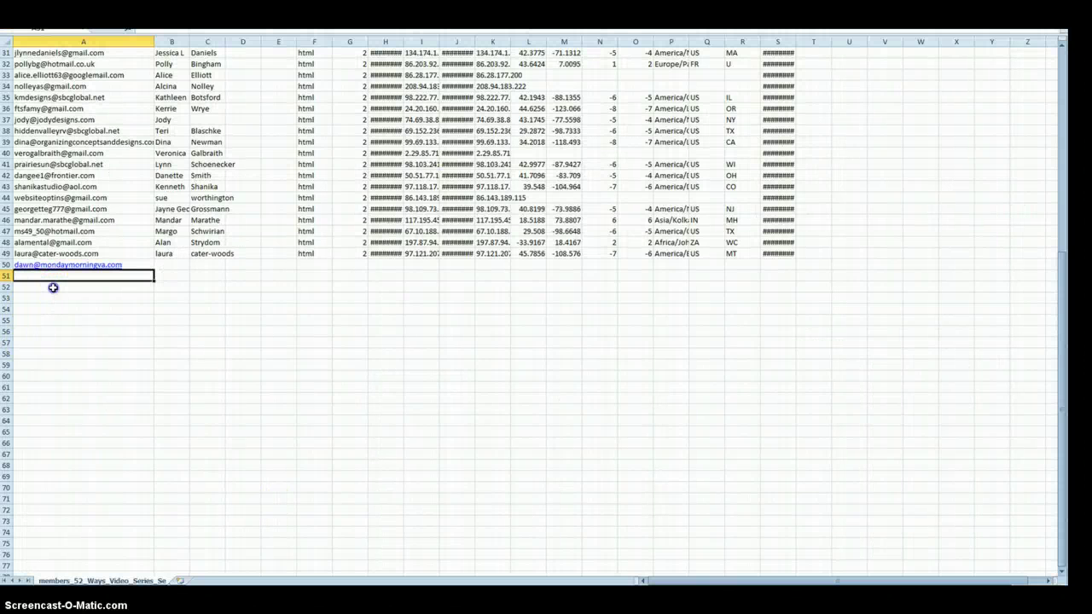
{"action": "left_click_drag", "start_coordinate": [51, 280], "coordinate": [62, 67]}
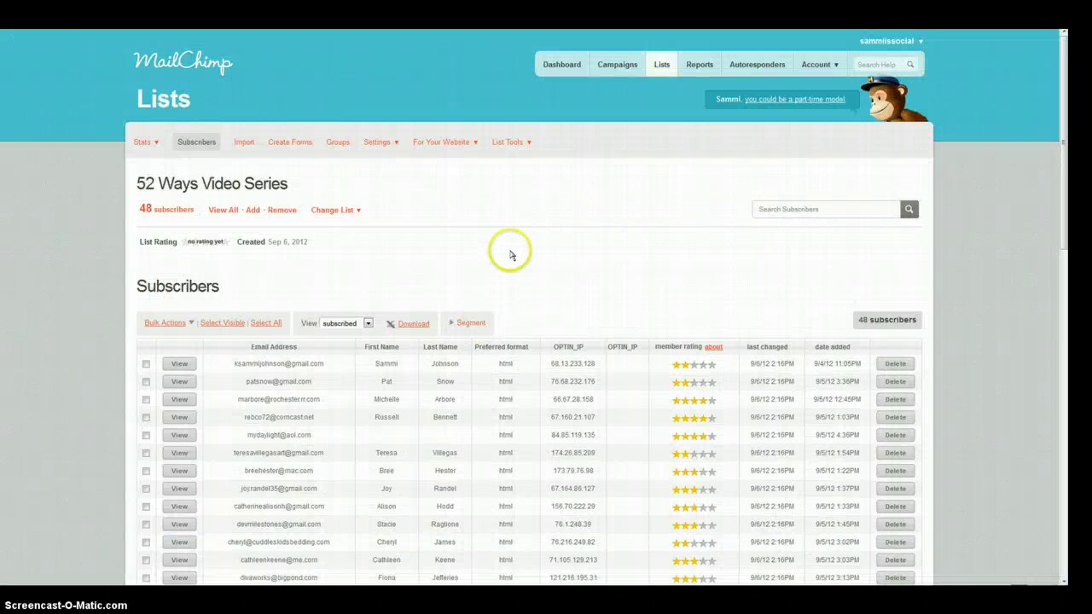
Open the static segments of the Social Lite Newsletter list.
{"action": "left_click", "coordinate": [686, 68]}
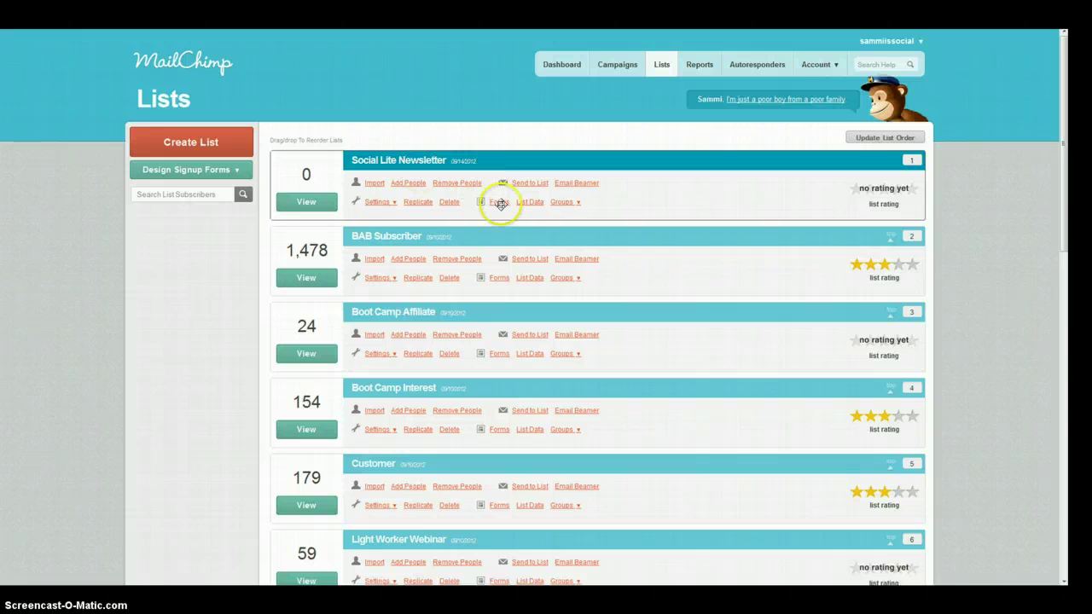
{"action": "left_click", "coordinate": [311, 204]}
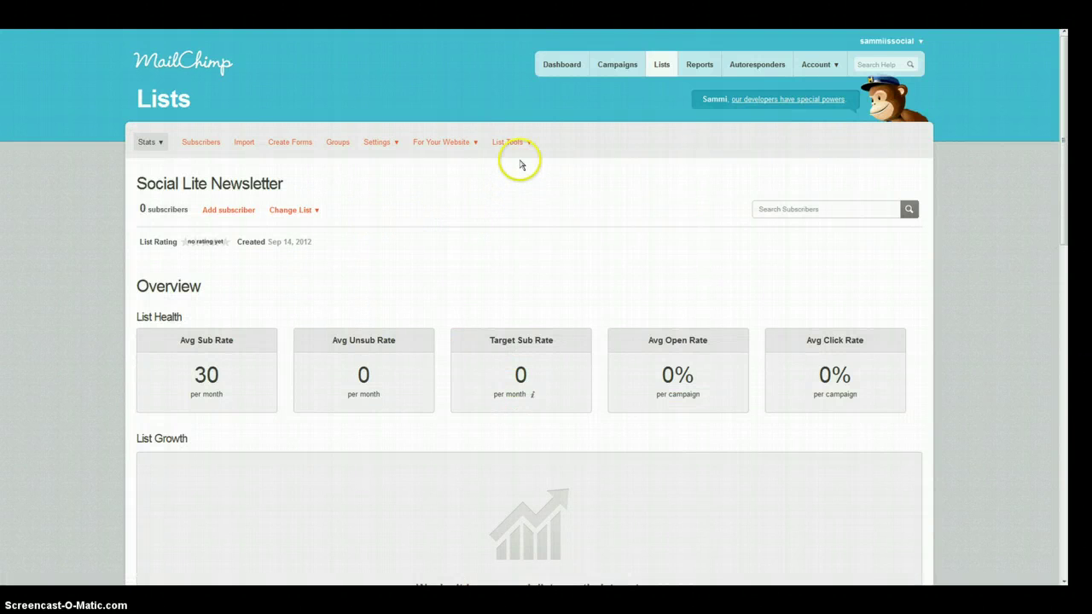
{"action": "mouse_move", "coordinate": [527, 147]}
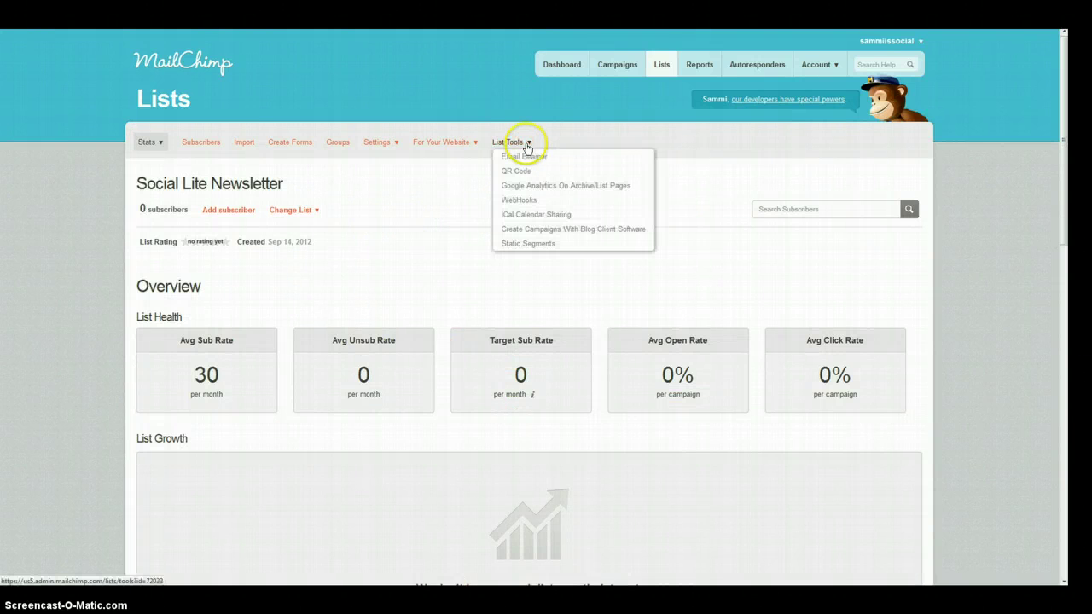
{"action": "left_click", "coordinate": [546, 254]}
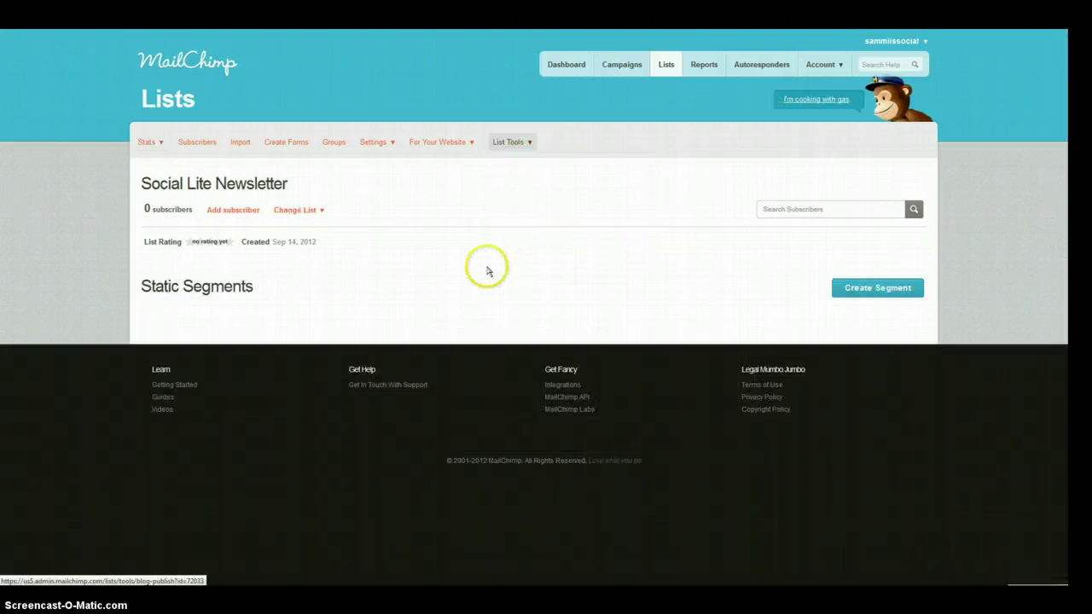
Create a static segment named 52 Ways Subscribers and fill it with the copied email addresses, one per line.
{"action": "left_click", "coordinate": [919, 299]}
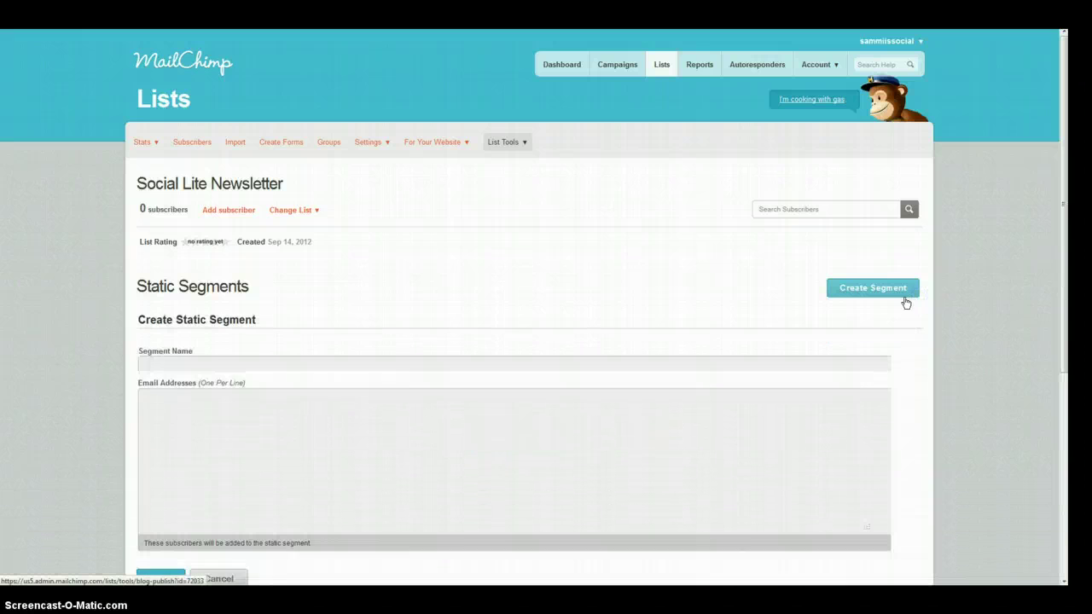
{"action": "left_click", "coordinate": [203, 373]}
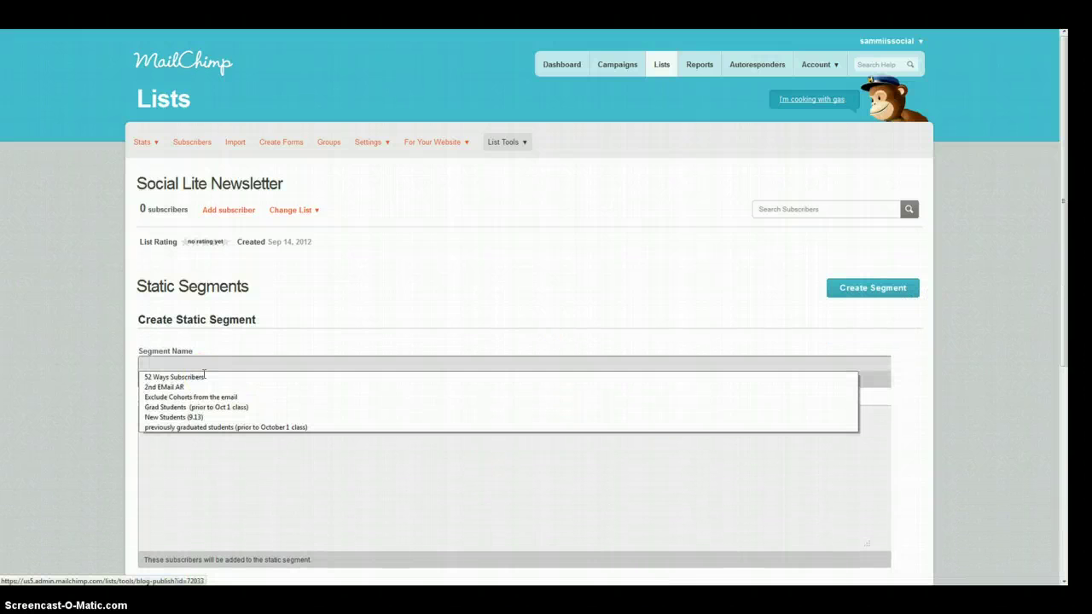
{"action": "left_click", "coordinate": [203, 373]}
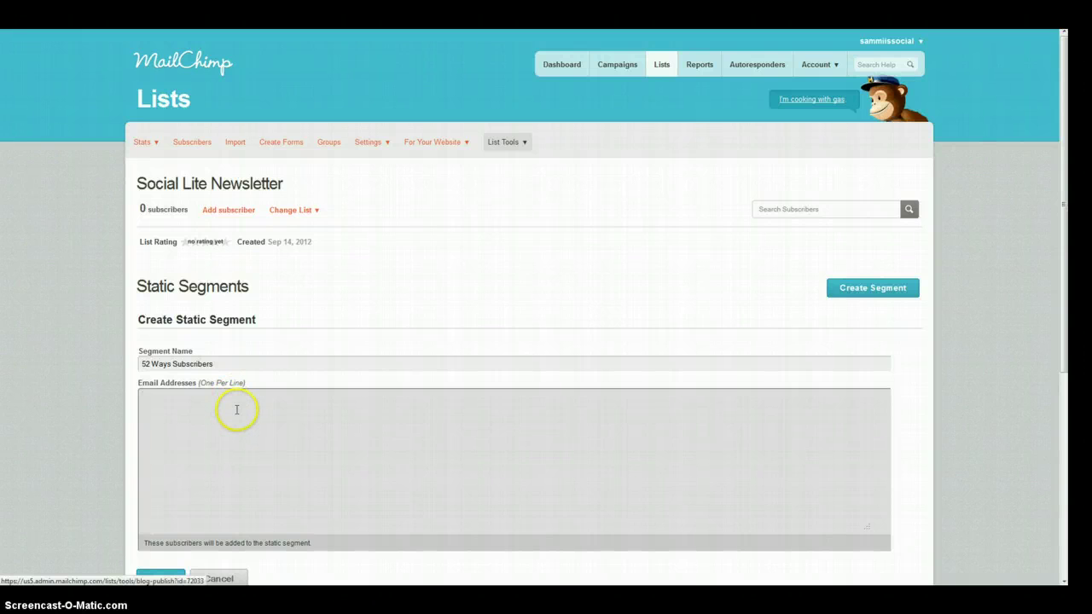
{"action": "key", "text": "ctrl+v"}
{"action": "key", "text": "BackSpace"}
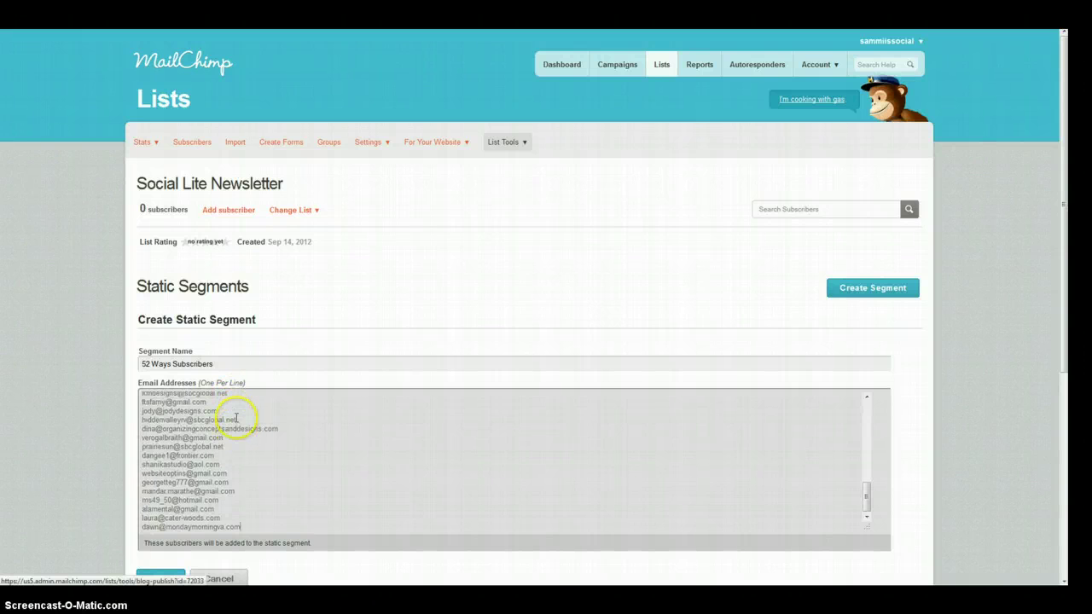
{"action": "left_click", "coordinate": [160, 579]}
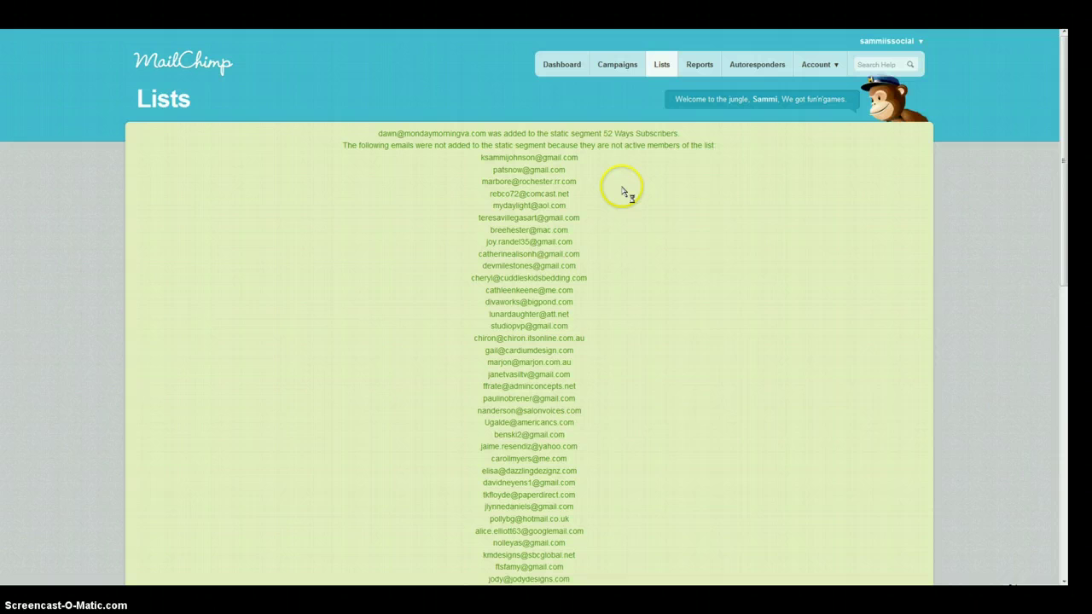
Review which addresses were added to the segment and examine the 52 Ways Subscribers entry under Static Segments.
{"action": "left_click_drag", "start_coordinate": [379, 137], "coordinate": [712, 141]}
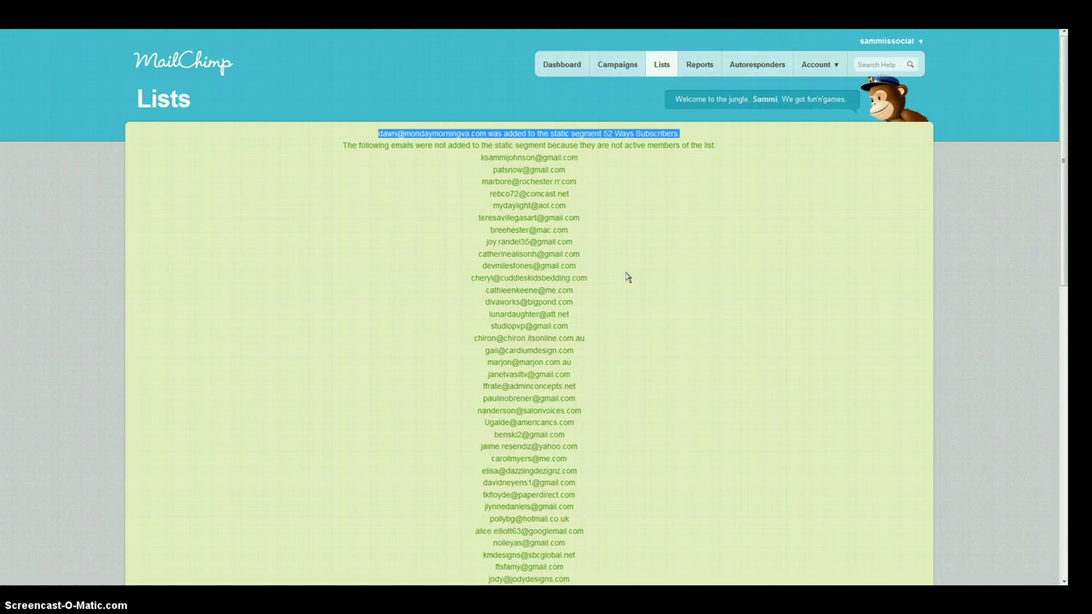
{"action": "scroll", "coordinate": [626, 277], "scroll_direction": "down", "scroll_amount": 15}
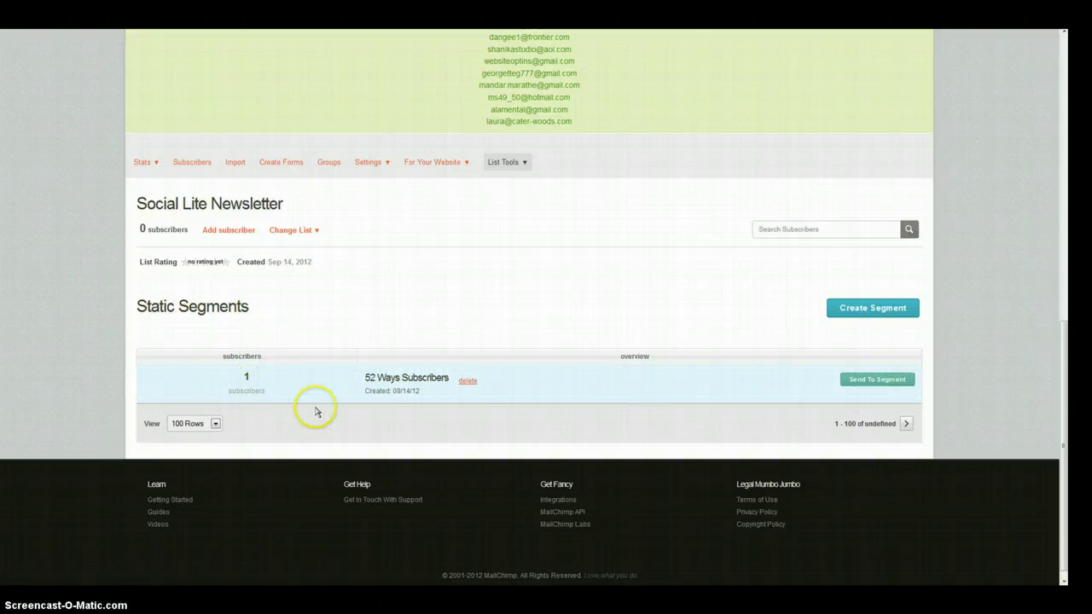
{"action": "left_click", "coordinate": [901, 398]}
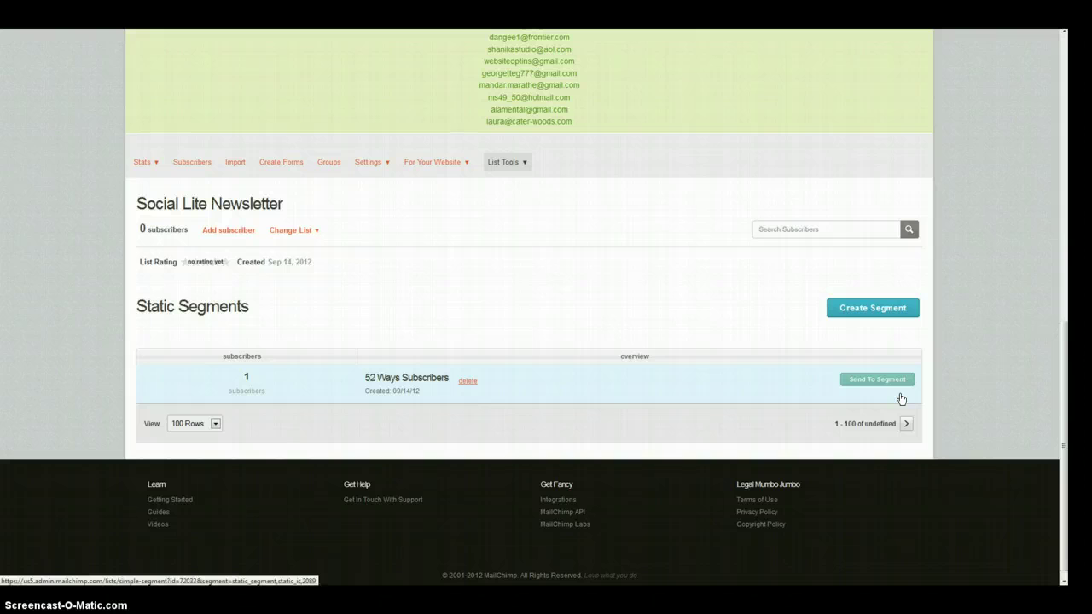
{"action": "left_click", "coordinate": [775, 416]}
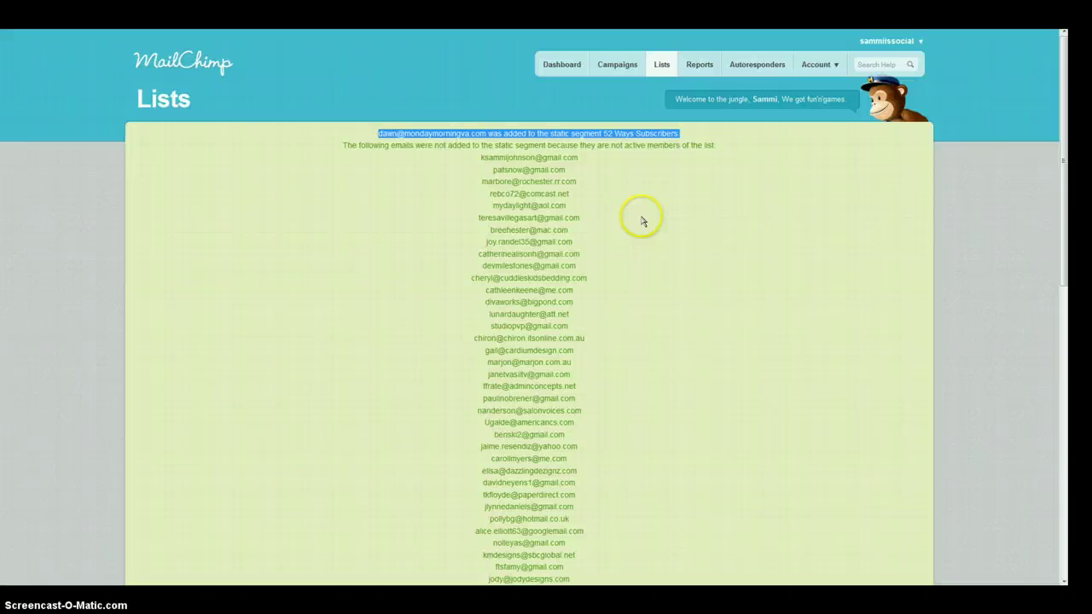
Start a new campaign and choose to send it to a segment of the Social Lite Newsletter list.
{"action": "left_click", "coordinate": [636, 66]}
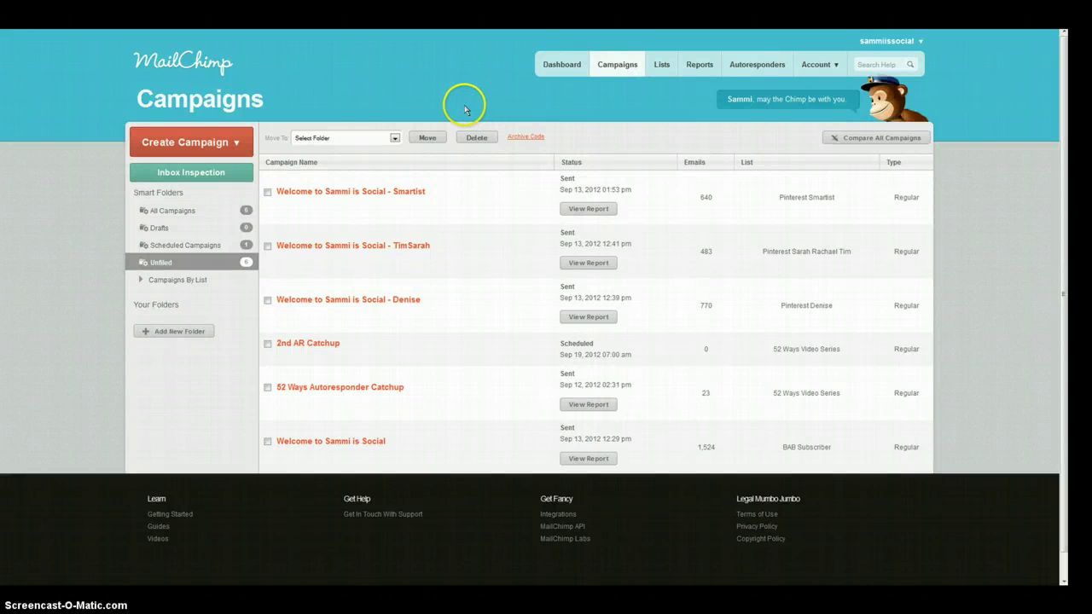
{"action": "left_click", "coordinate": [206, 142]}
{"action": "left_click", "coordinate": [221, 170]}
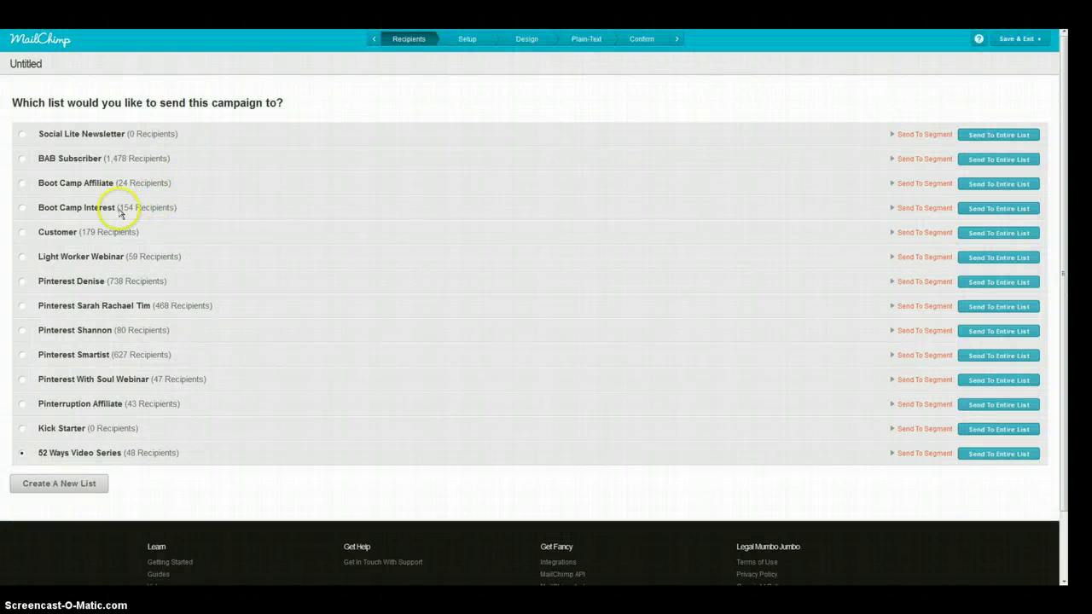
{"action": "left_click", "coordinate": [23, 141]}
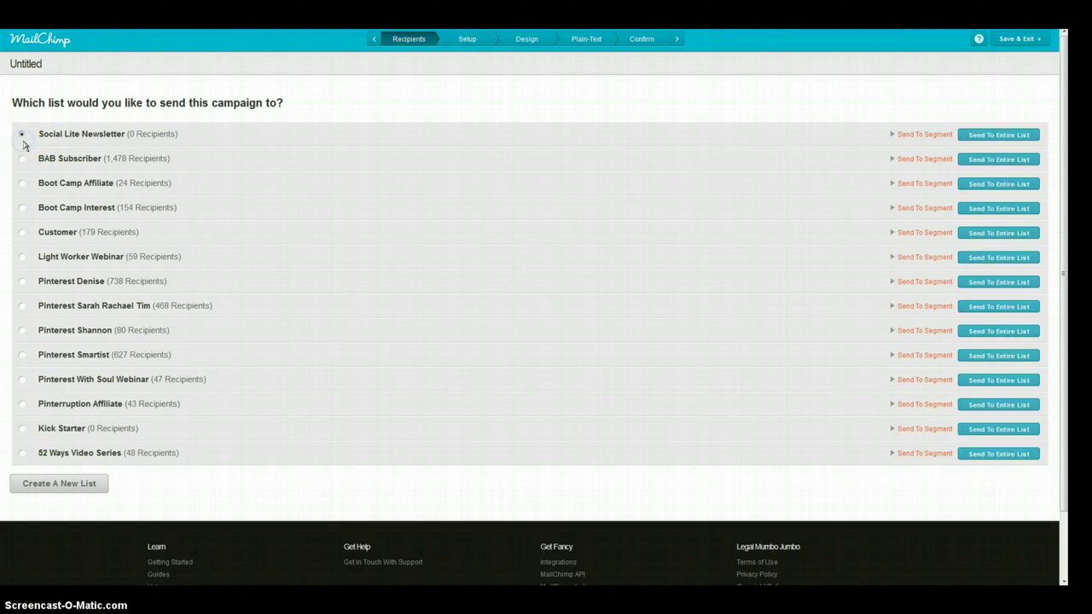
{"action": "left_click", "coordinate": [949, 139]}
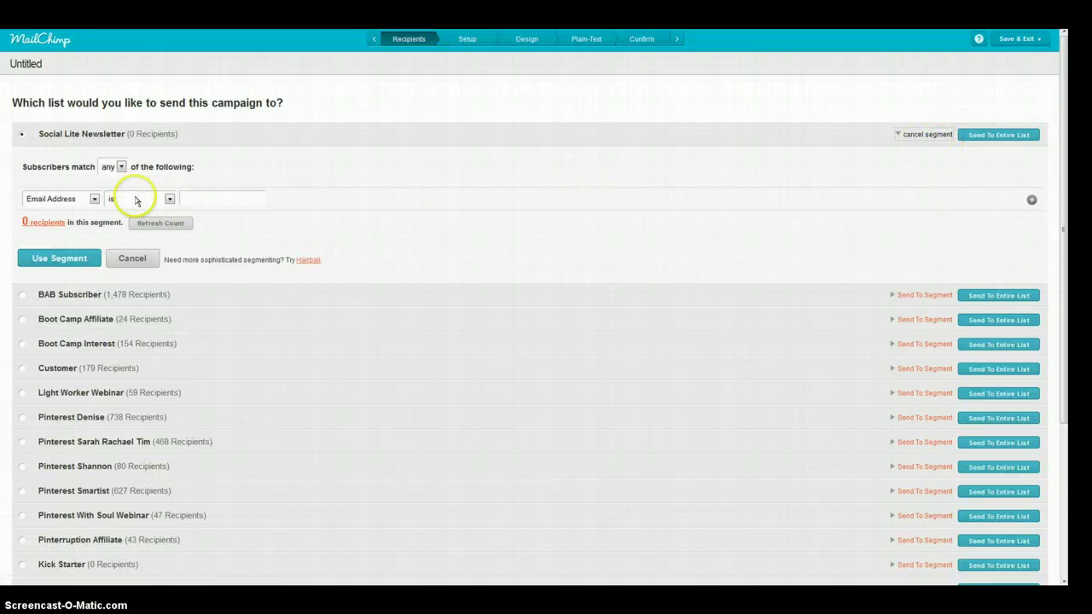
Make subscribers match all conditions and base the first condition on the static segment 52 Ways Subscribers.
{"action": "left_click", "coordinate": [119, 167]}
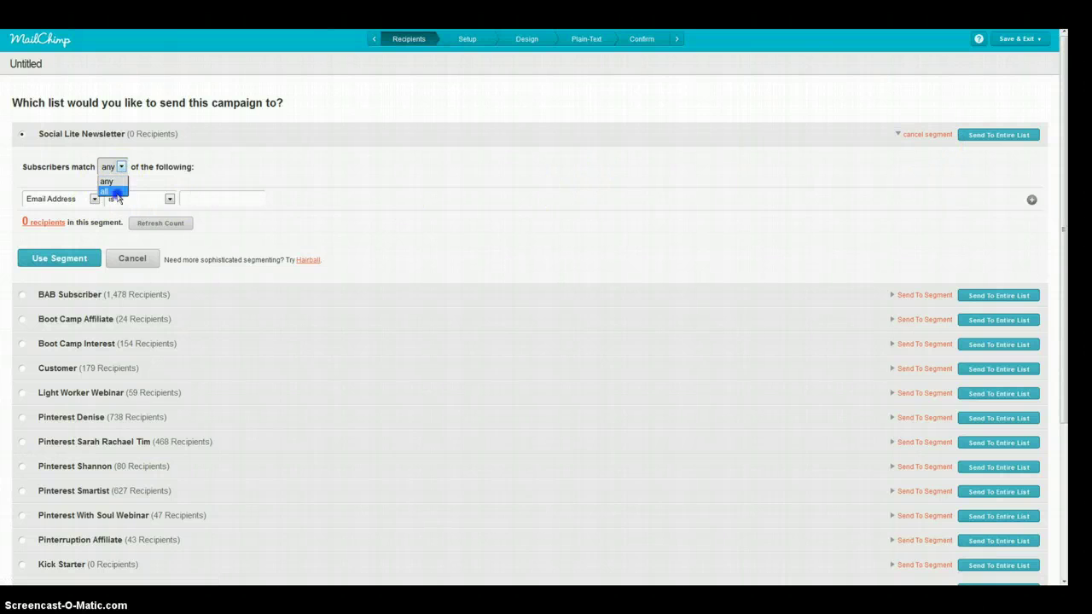
{"action": "left_click", "coordinate": [115, 192]}
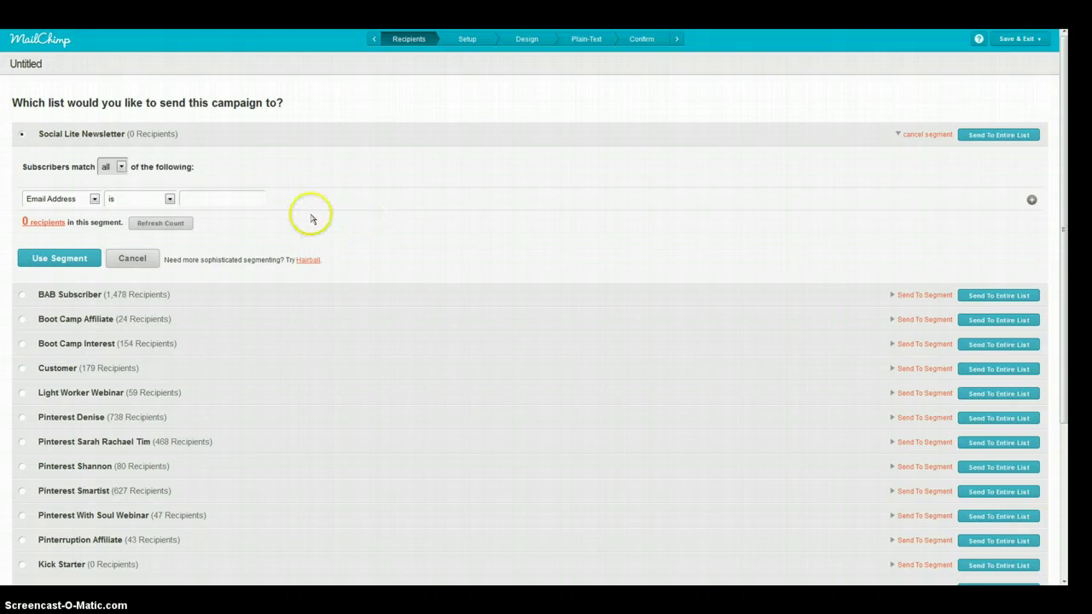
{"action": "left_click", "coordinate": [115, 169]}
{"action": "left_click", "coordinate": [110, 168]}
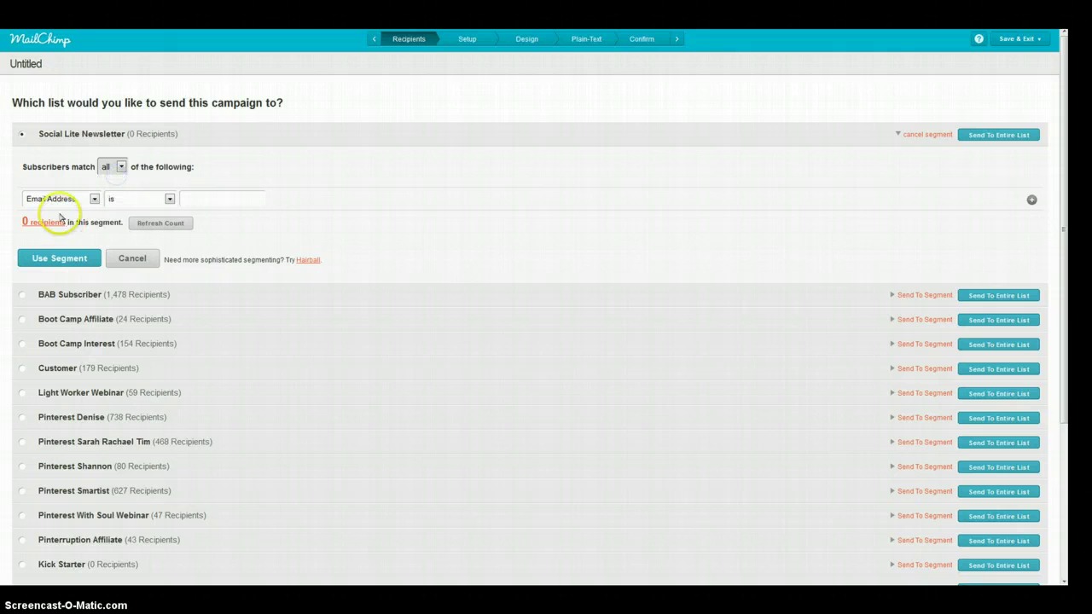
{"action": "left_click", "coordinate": [73, 200]}
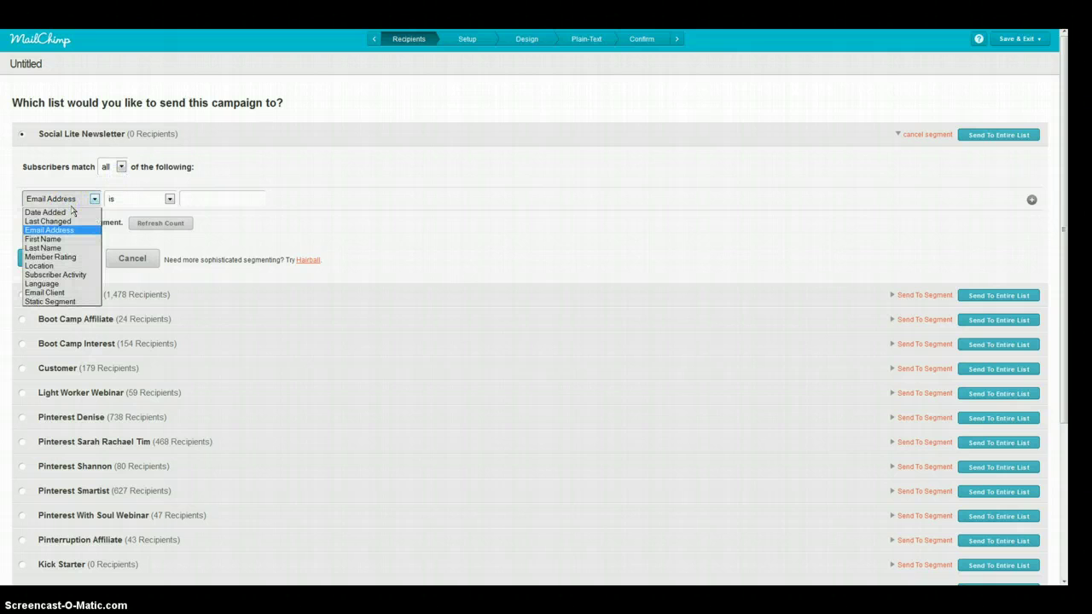
{"action": "left_click", "coordinate": [68, 301]}
{"action": "left_click", "coordinate": [71, 289]}
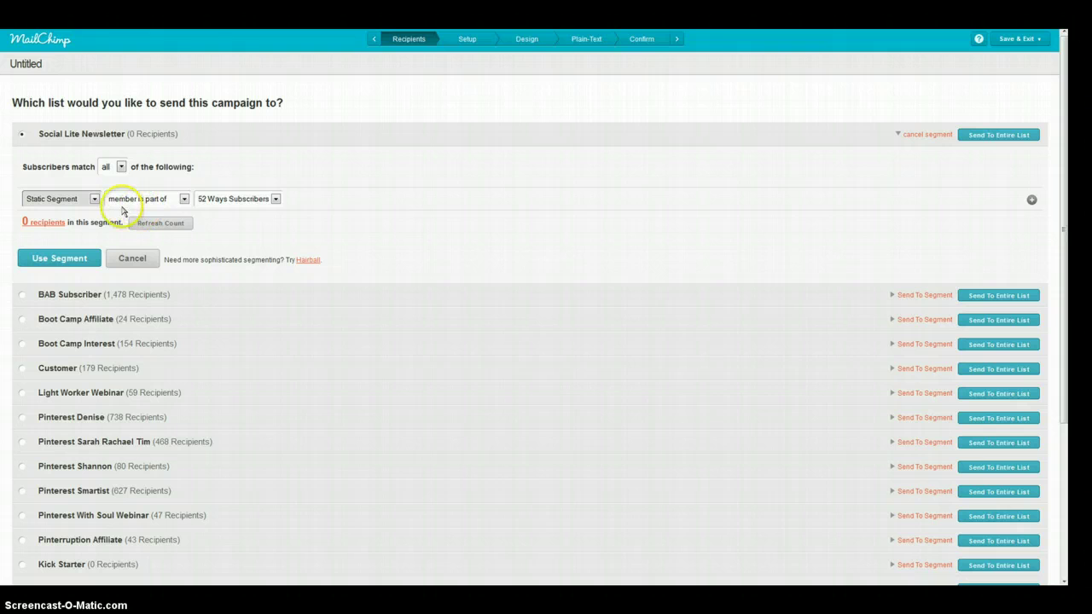
Try the condition "member is not part of" 52 Ways Subscribers and refresh the recipient count.
{"action": "left_click", "coordinate": [154, 205]}
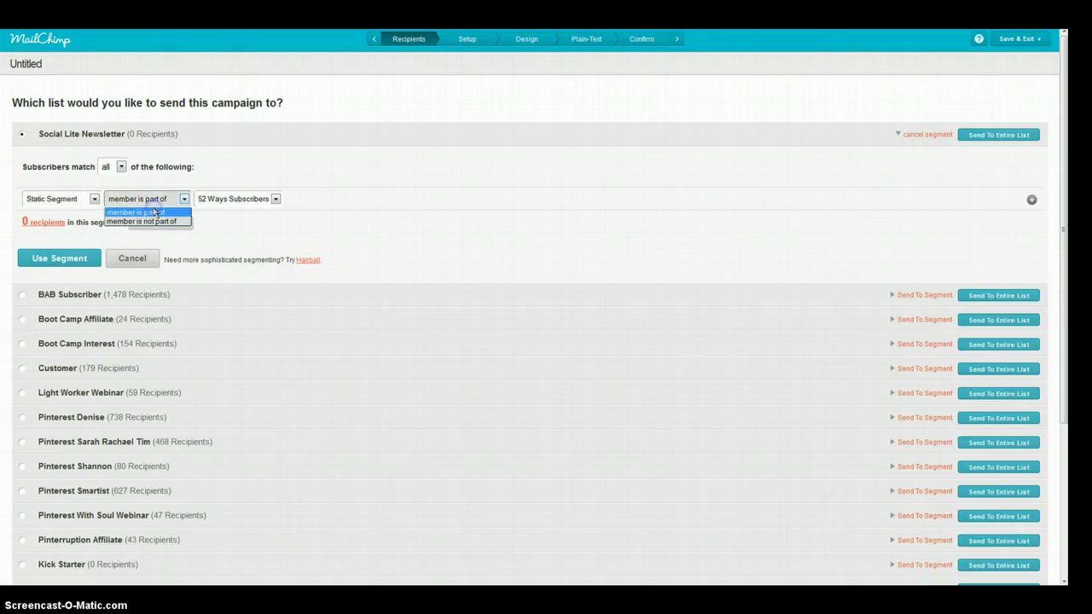
{"action": "left_click", "coordinate": [155, 222]}
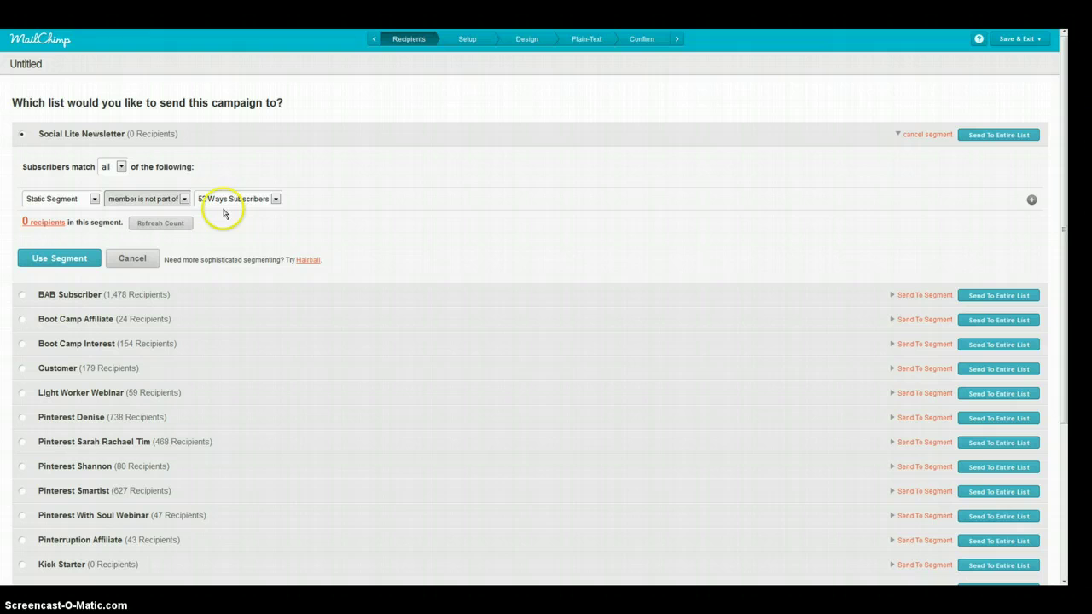
{"action": "left_click", "coordinate": [183, 231]}
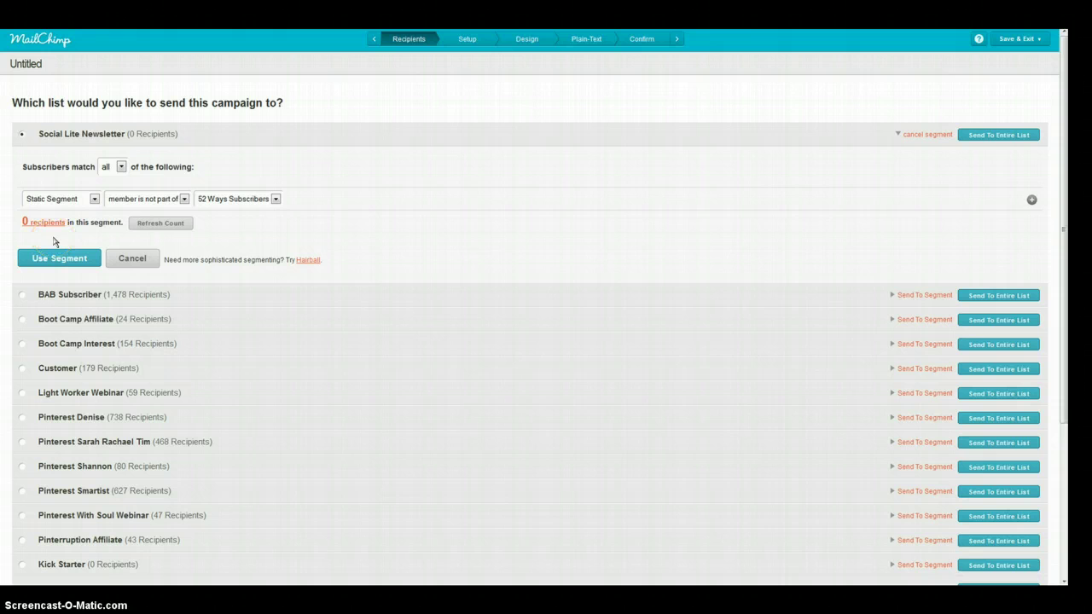
{"action": "left_click", "coordinate": [56, 238]}
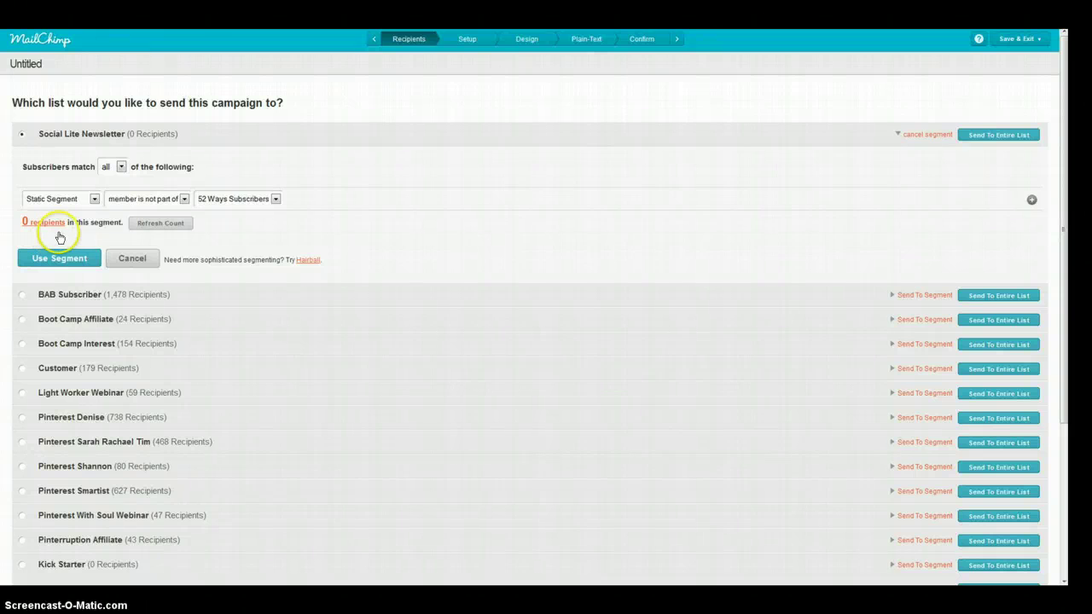
Set the condition to "member is part of" 52 Ways Subscribers, refresh the count and view the matching recipients.
{"action": "left_click", "coordinate": [145, 202]}
{"action": "left_click", "coordinate": [141, 212]}
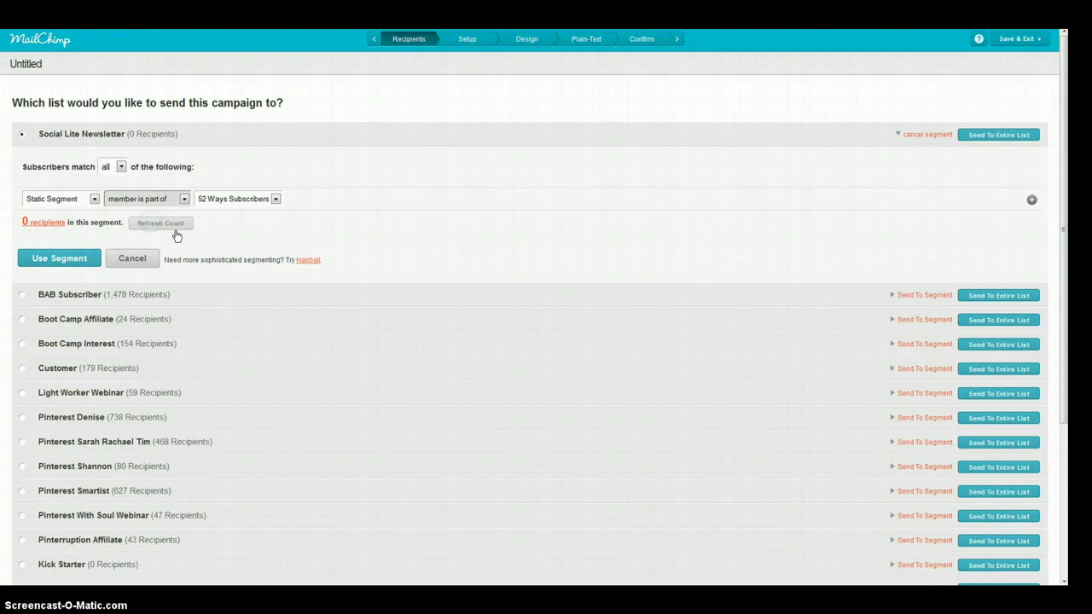
{"action": "left_click", "coordinate": [172, 232]}
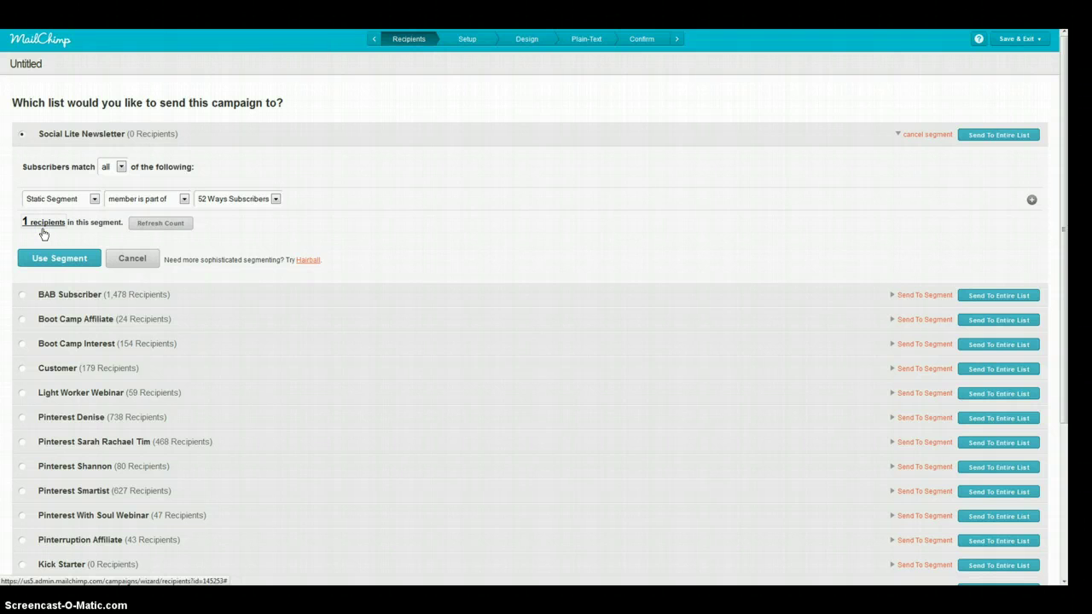
{"action": "left_click", "coordinate": [43, 223]}
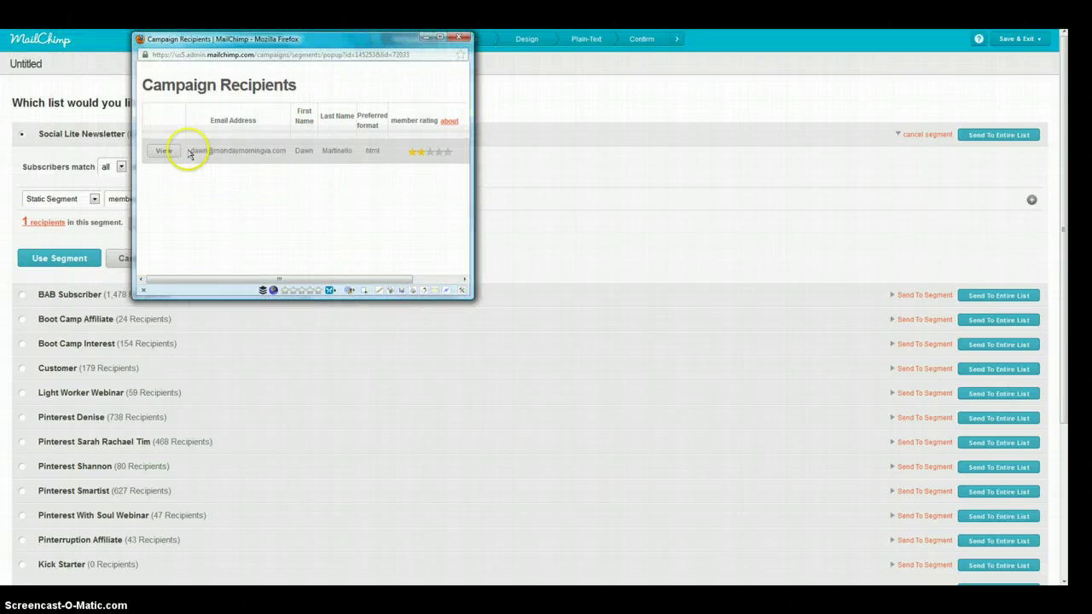
Change the condition to "member is not part of" 52 Ways Subscribers, refresh the count and use this segment as the campaign's recipients.
{"action": "left_click", "coordinate": [460, 39]}
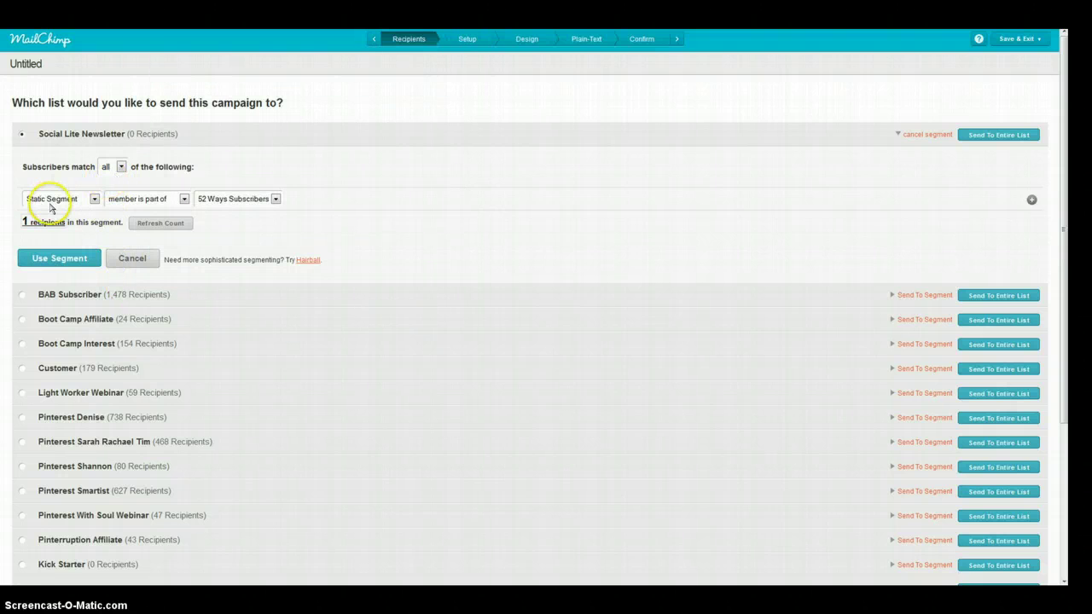
{"action": "left_click", "coordinate": [154, 200]}
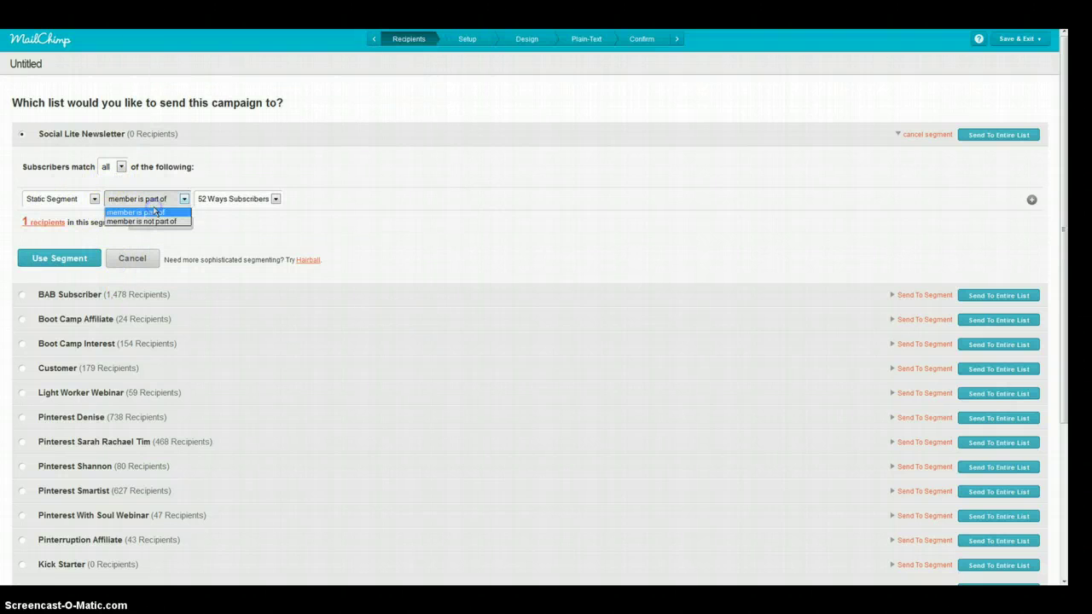
{"action": "left_click", "coordinate": [177, 224]}
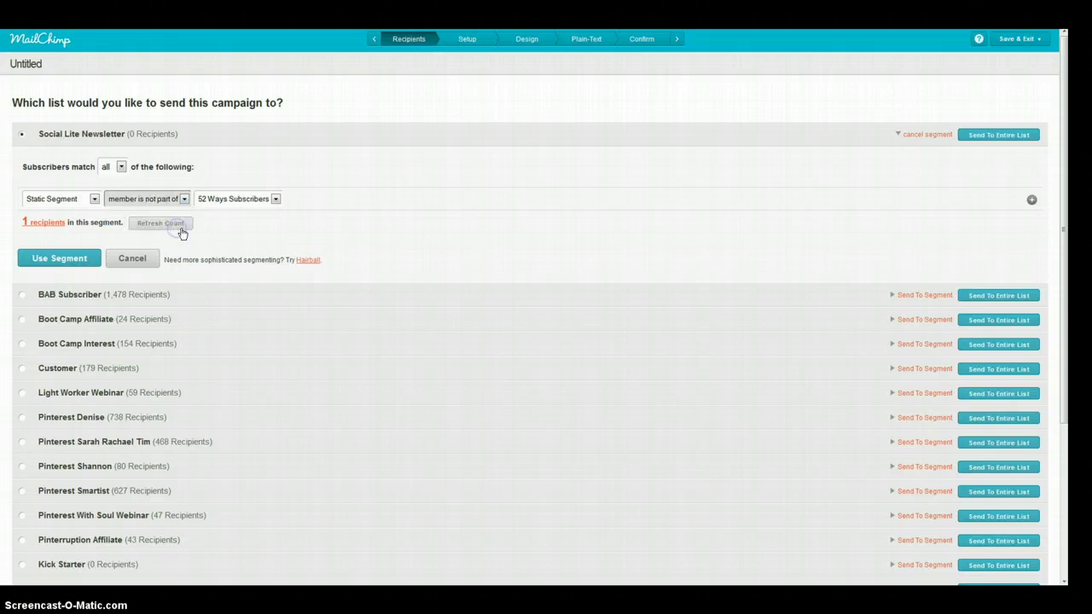
{"action": "left_click", "coordinate": [269, 203]}
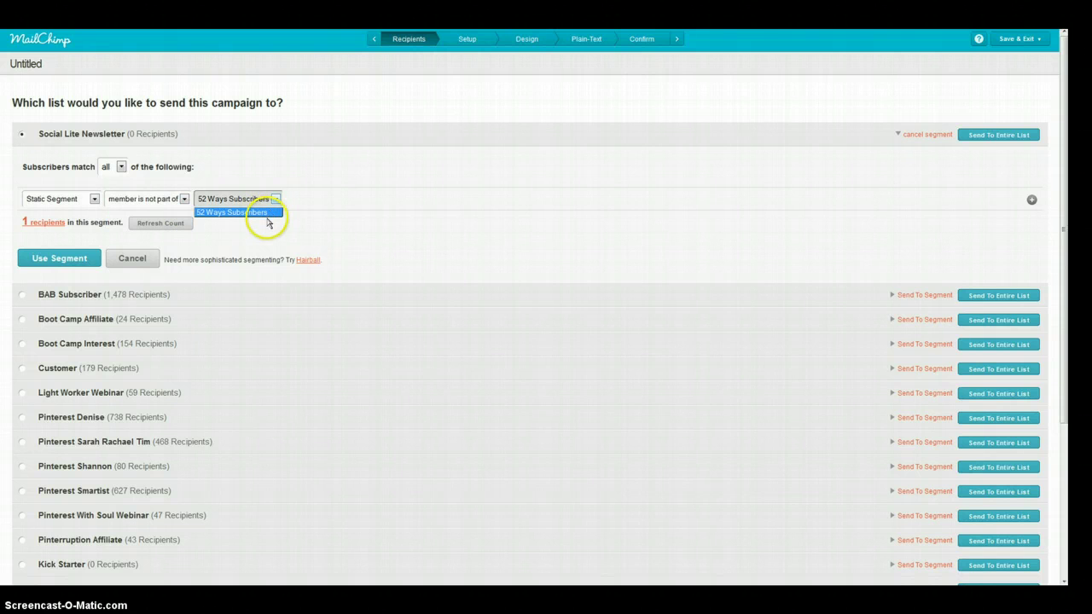
{"action": "left_click", "coordinate": [265, 212]}
{"action": "left_click", "coordinate": [147, 226]}
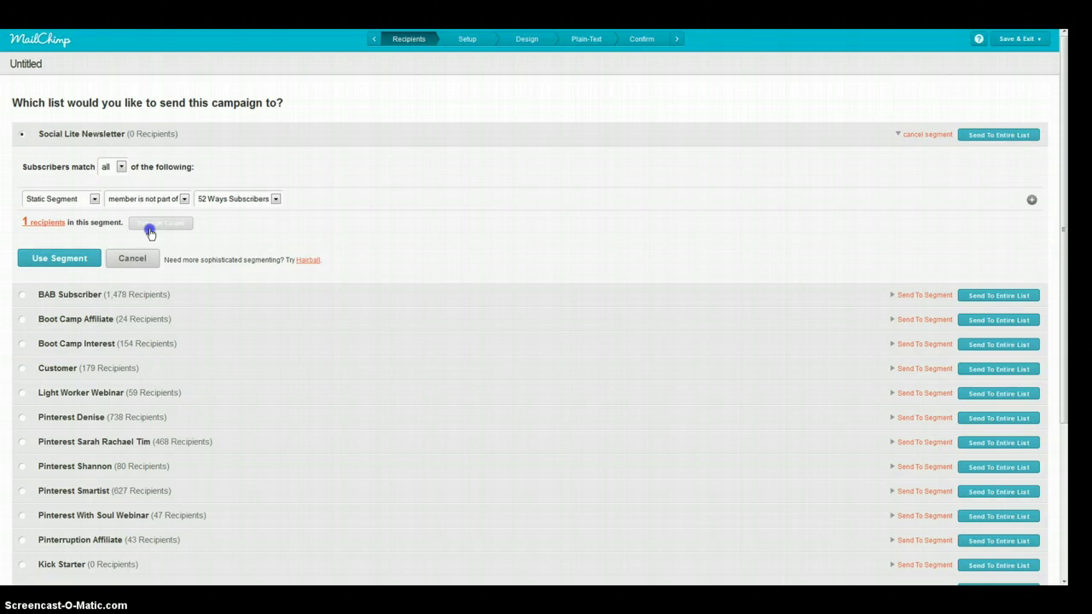
{"action": "left_click", "coordinate": [54, 267]}
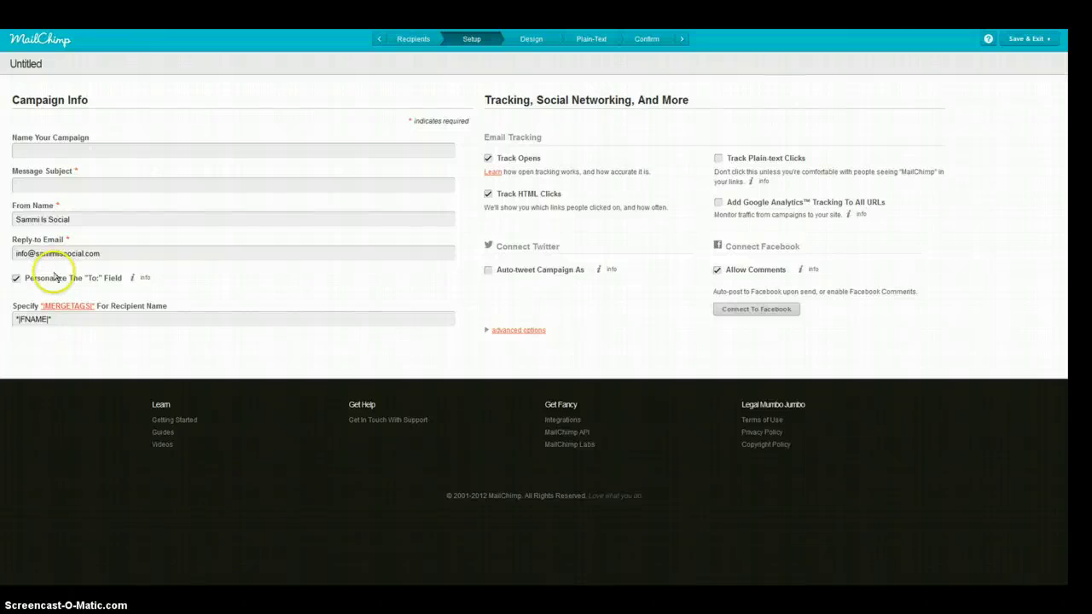
{"action": "left_click", "coordinate": [34, 317]}
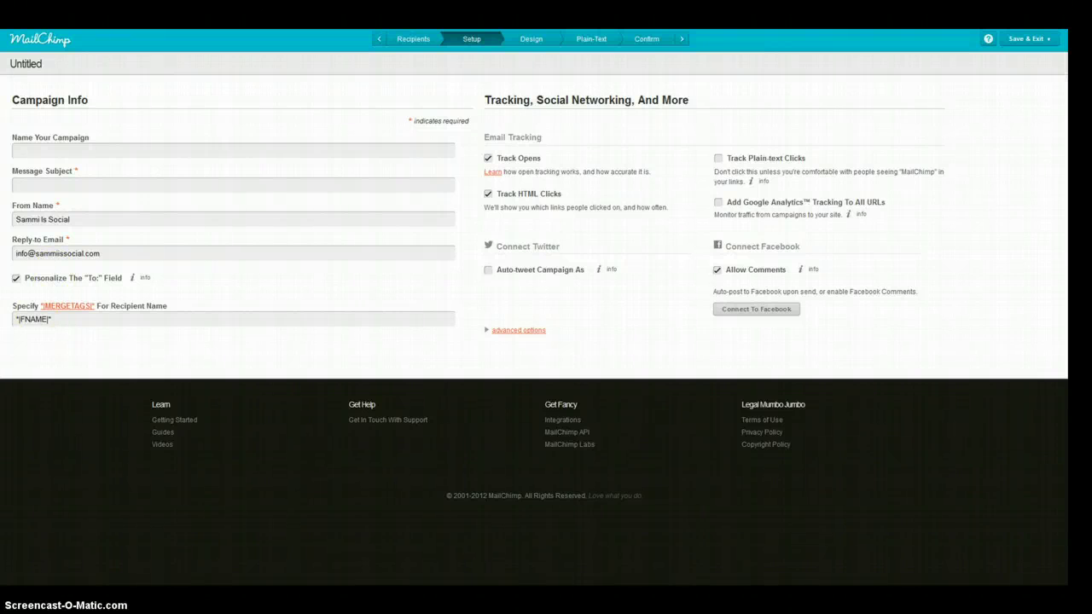